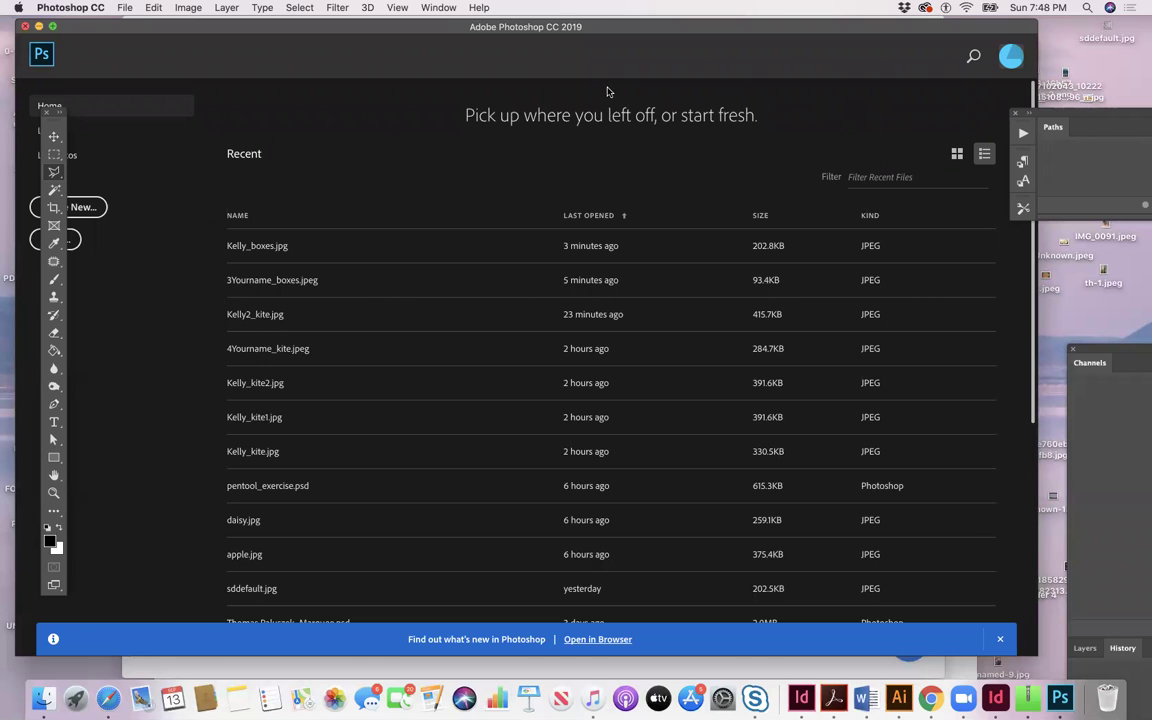
Step: Open the 3Yourname_boxes image from the Photoshop 107 Week Two folder
click(123, 8)
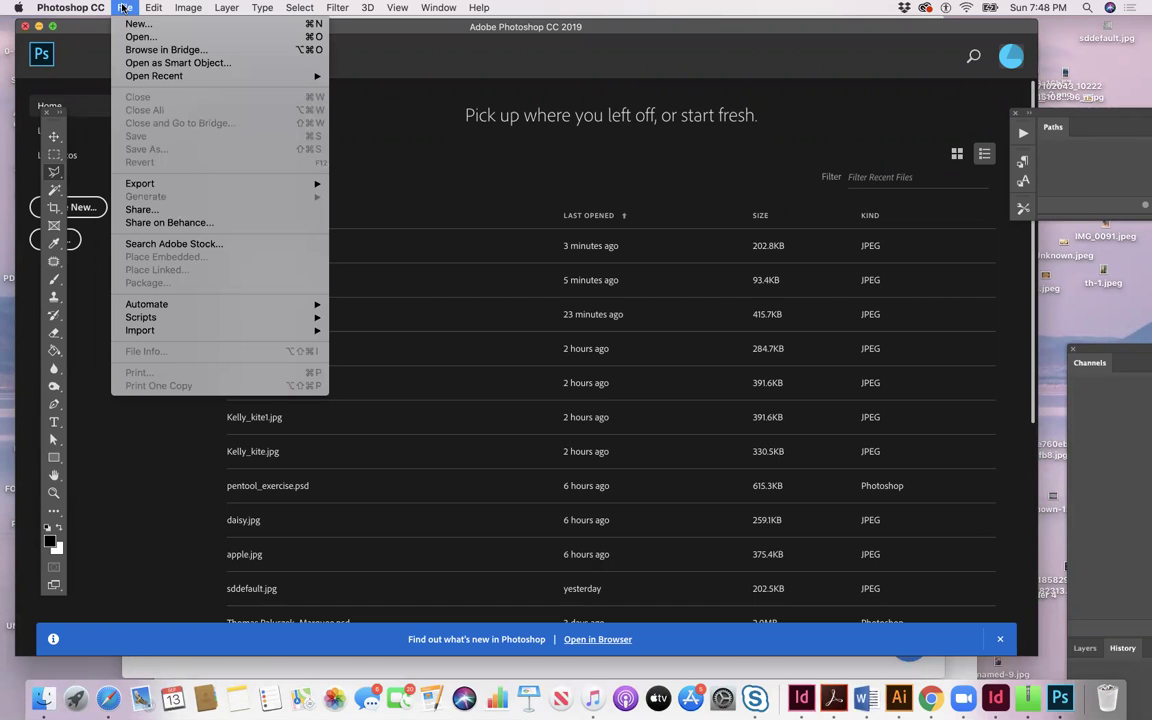
click(133, 38)
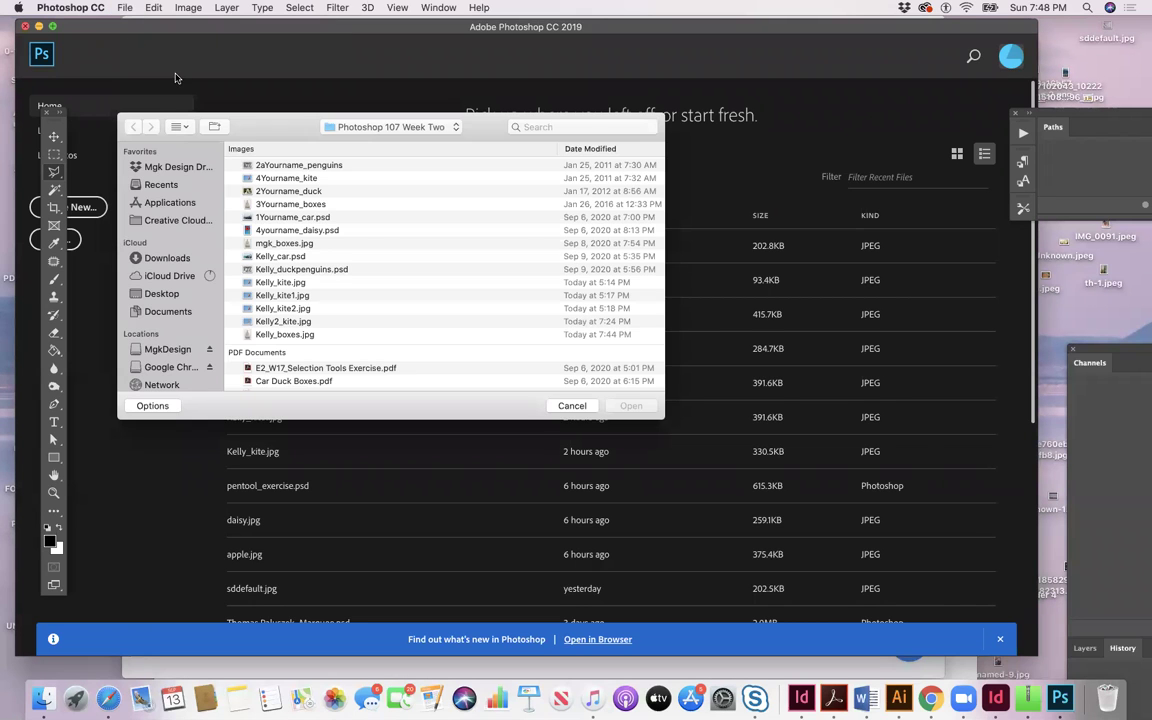
click(296, 204)
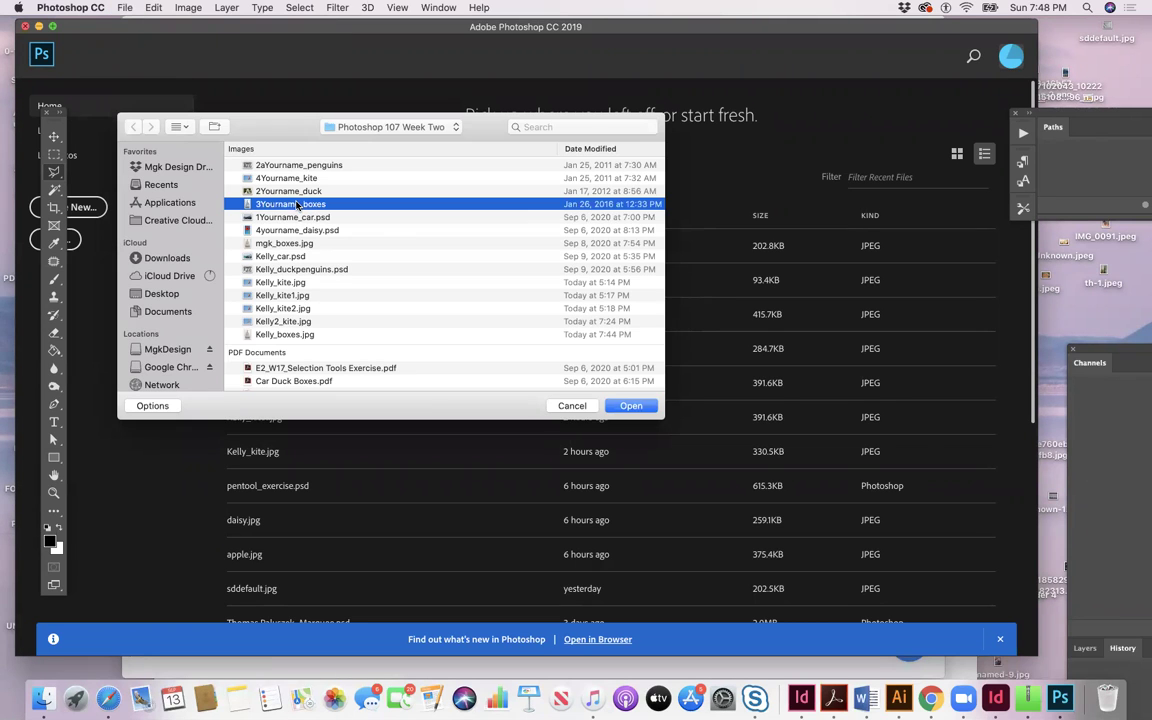
click(631, 406)
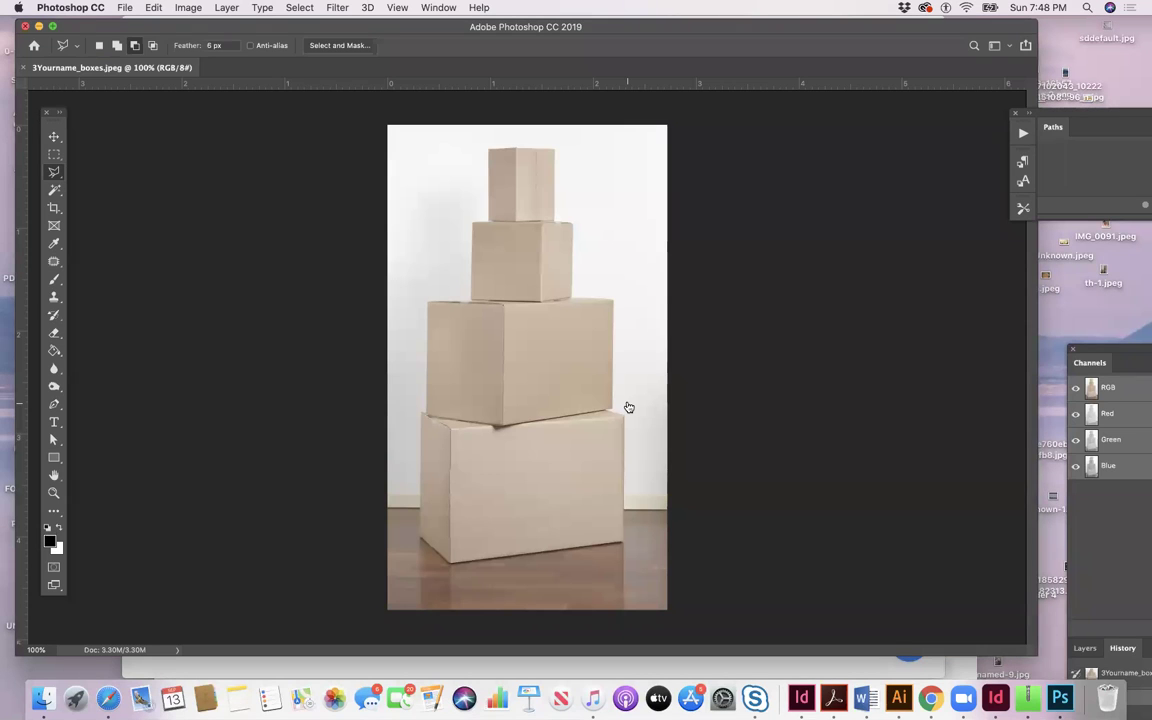
Step: Prepare a JPEG save in the MOODLE folder, replacing "3Yourname" in the file name with the person's first name
click(124, 8)
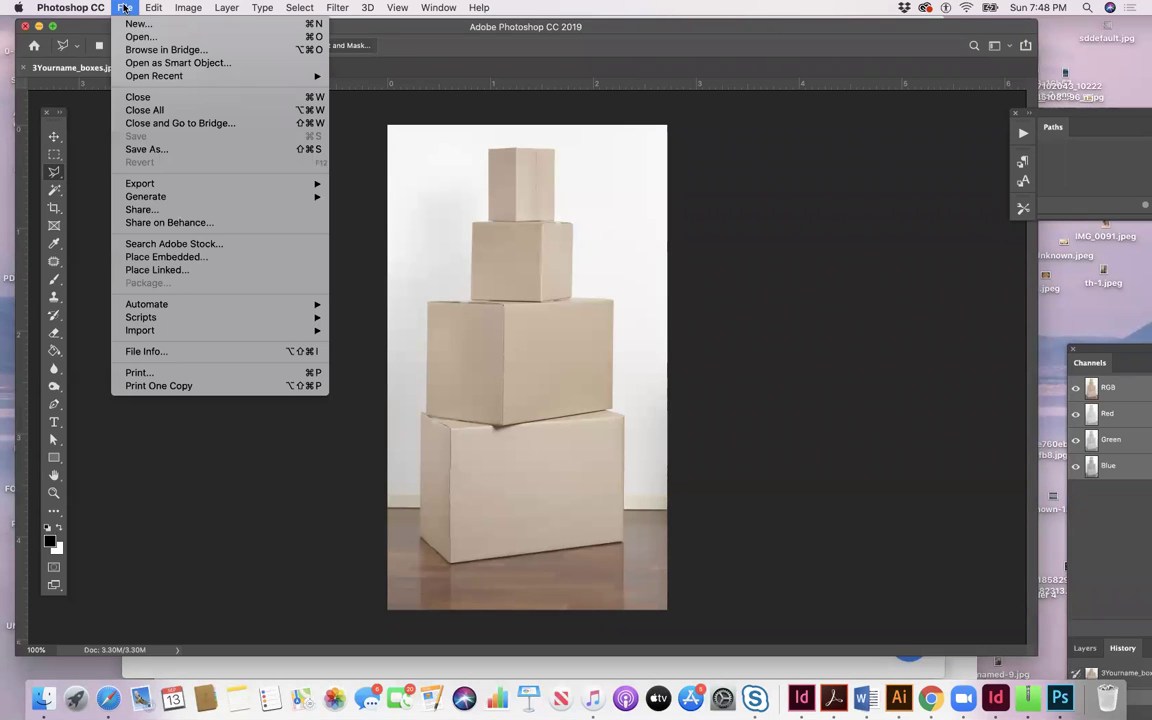
click(193, 150)
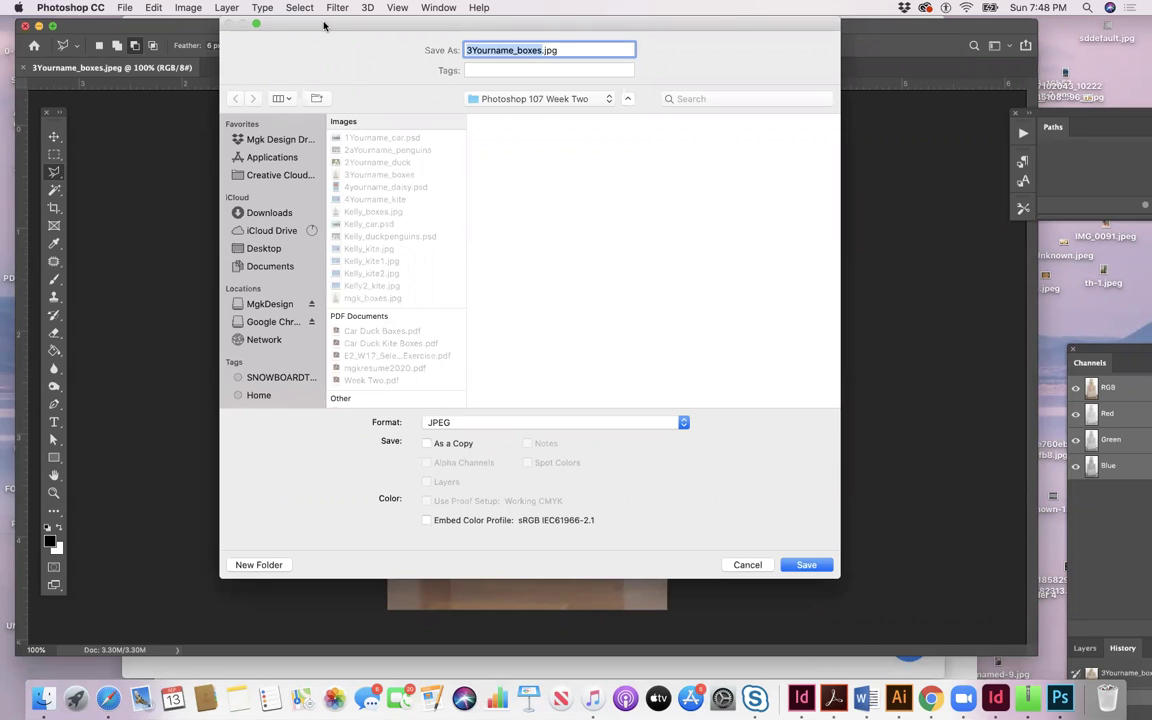
drag(323, 25, 339, 110)
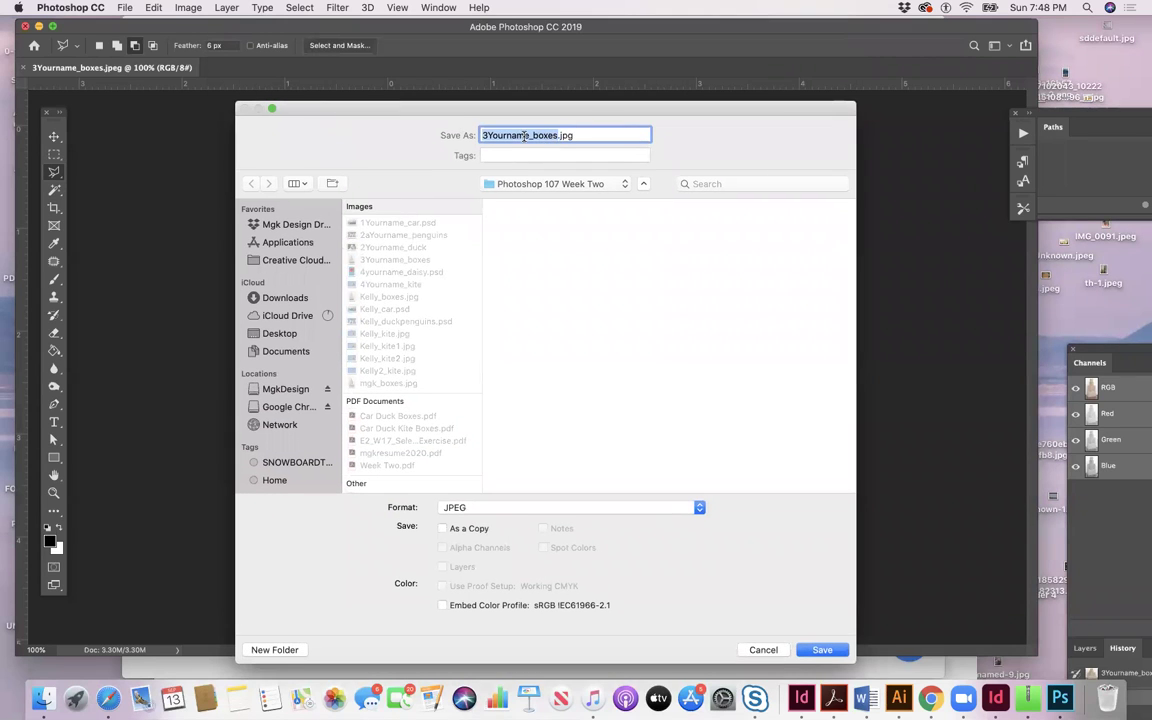
drag(529, 136, 474, 138)
key(BackSpace)
text(Kelly)
click(624, 184)
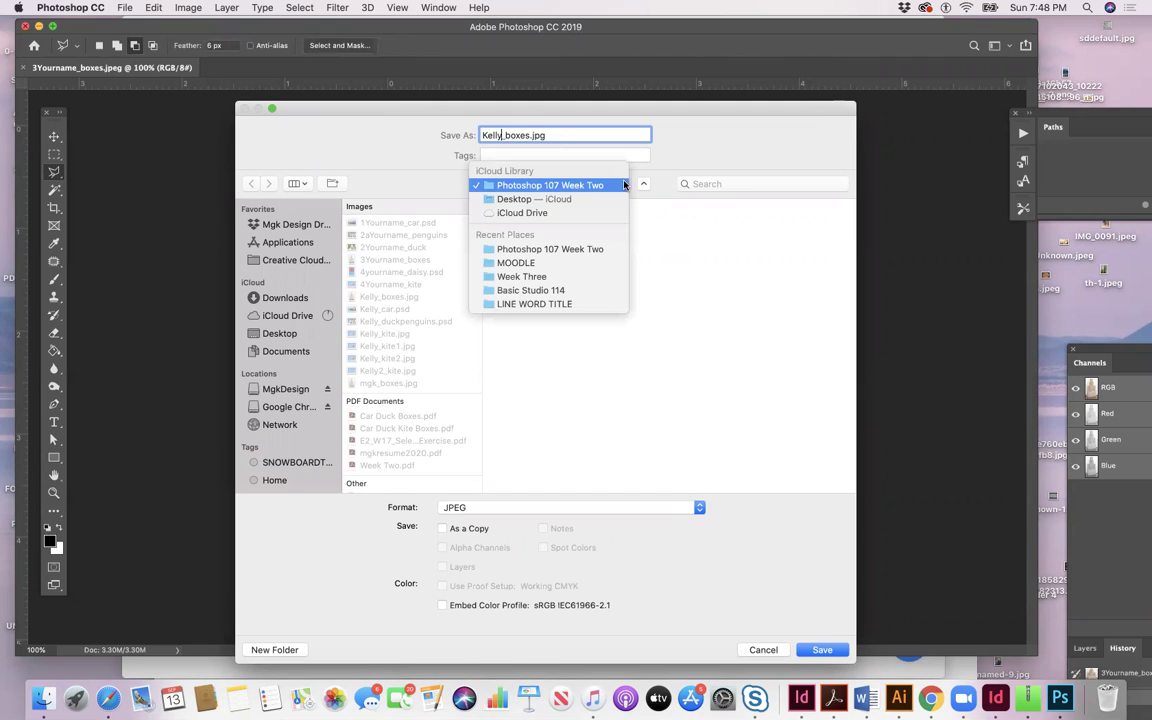
click(565, 263)
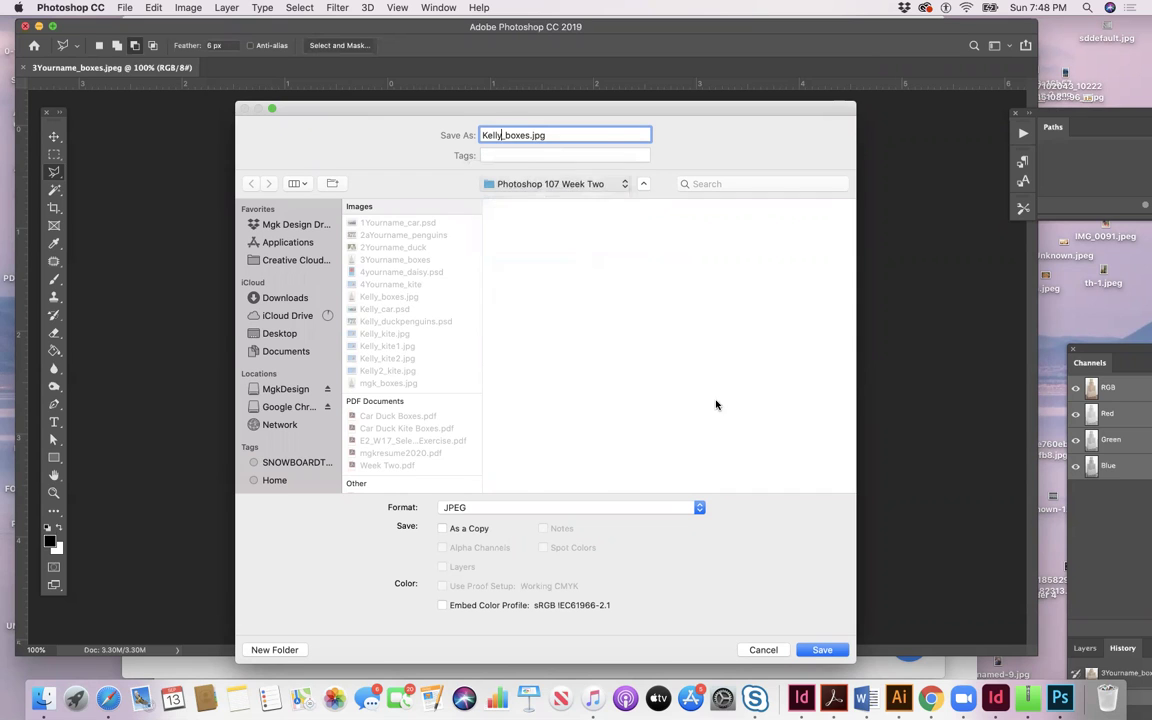
Step: Save the JPEG with its quality raised to the large-file end, keeping the Baseline ("Standard") format
click(815, 650)
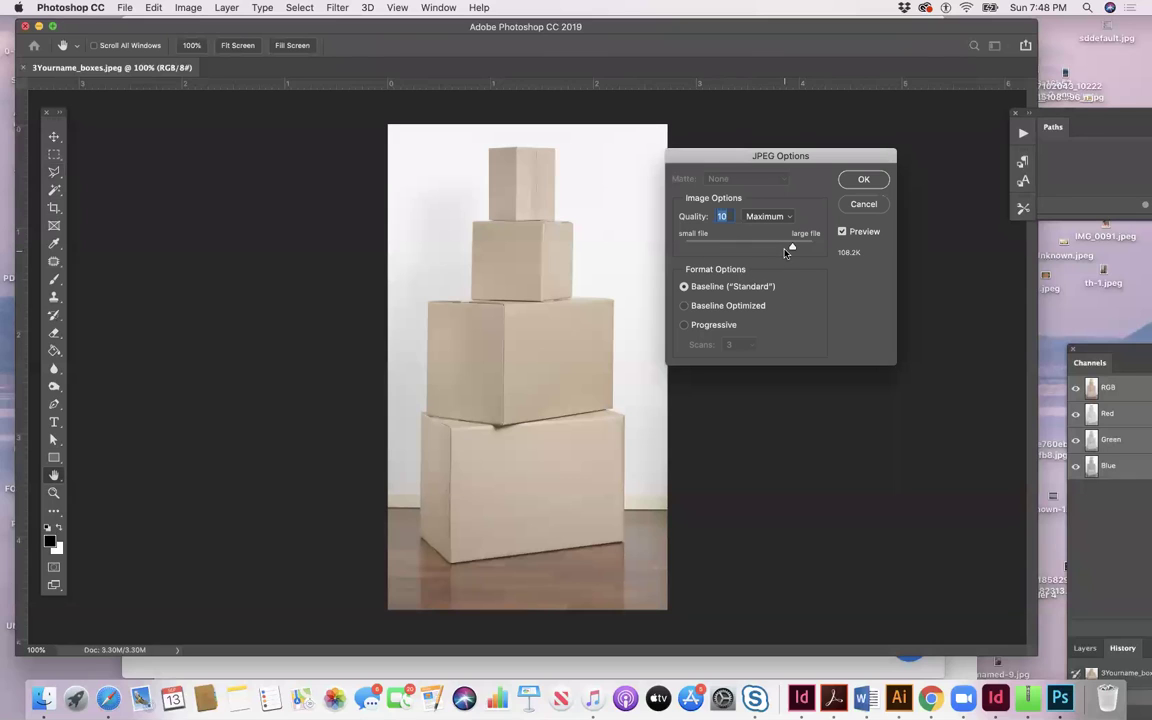
drag(789, 248, 812, 246)
click(858, 181)
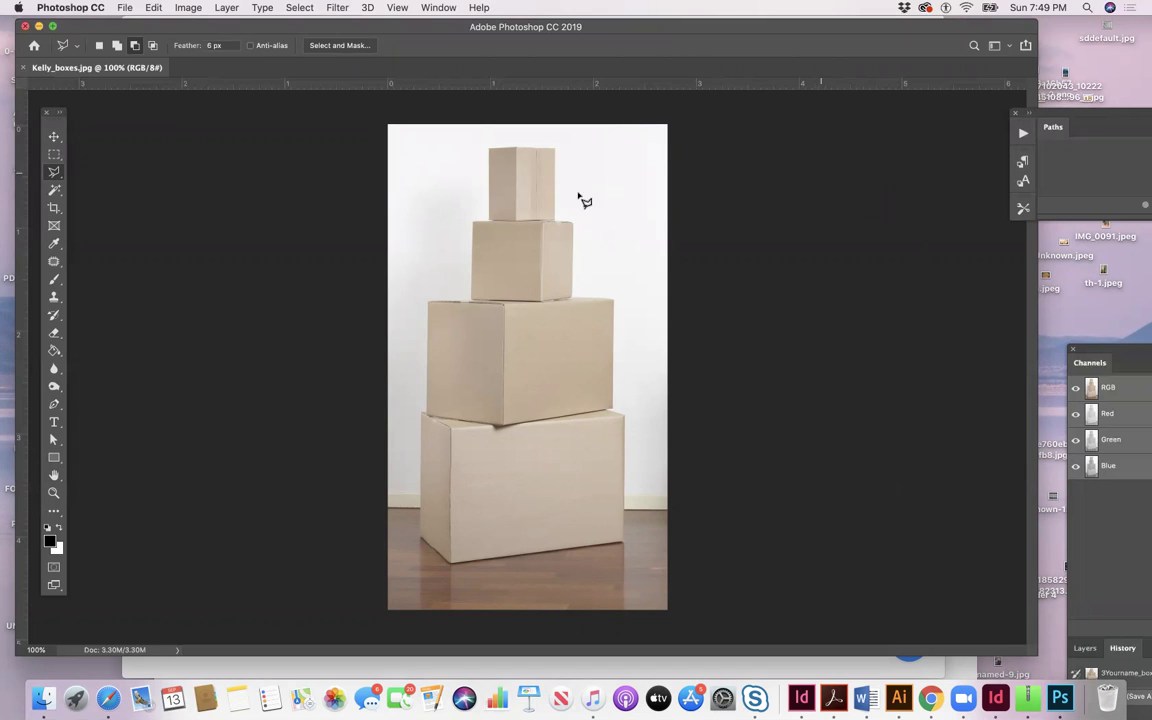
Step: Select the whole stack of four boxes with the Polygonal Lasso, placing points at the corners of its outer outline
click(55, 172)
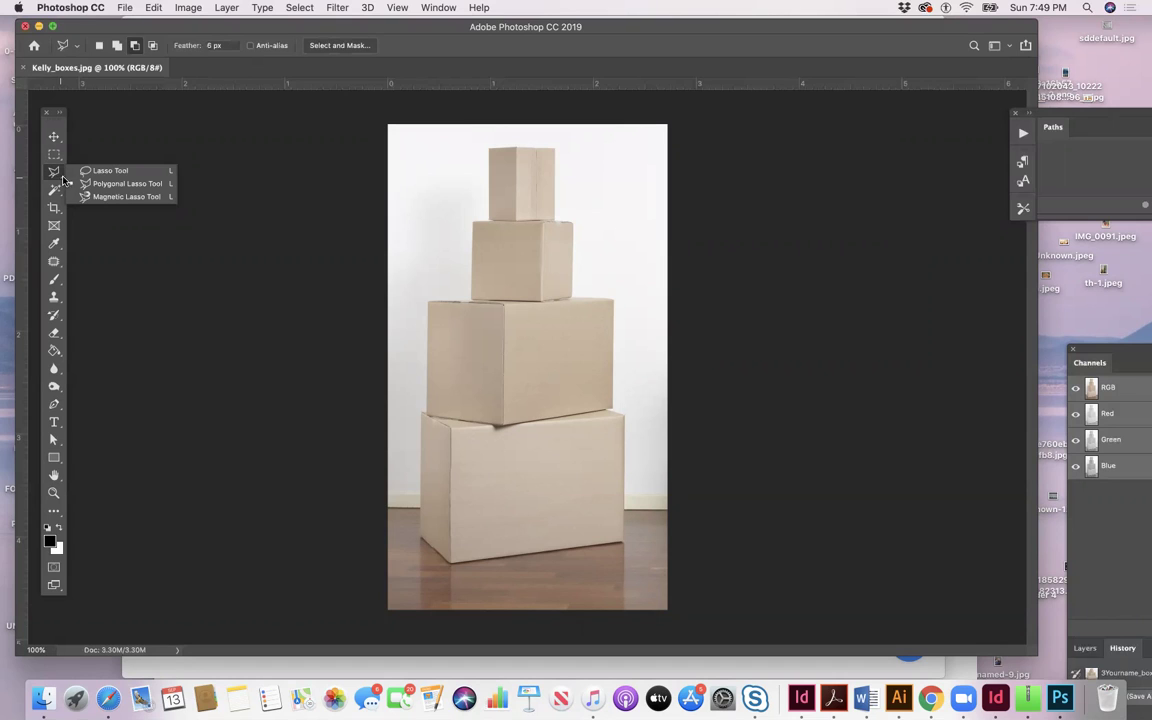
click(86, 183)
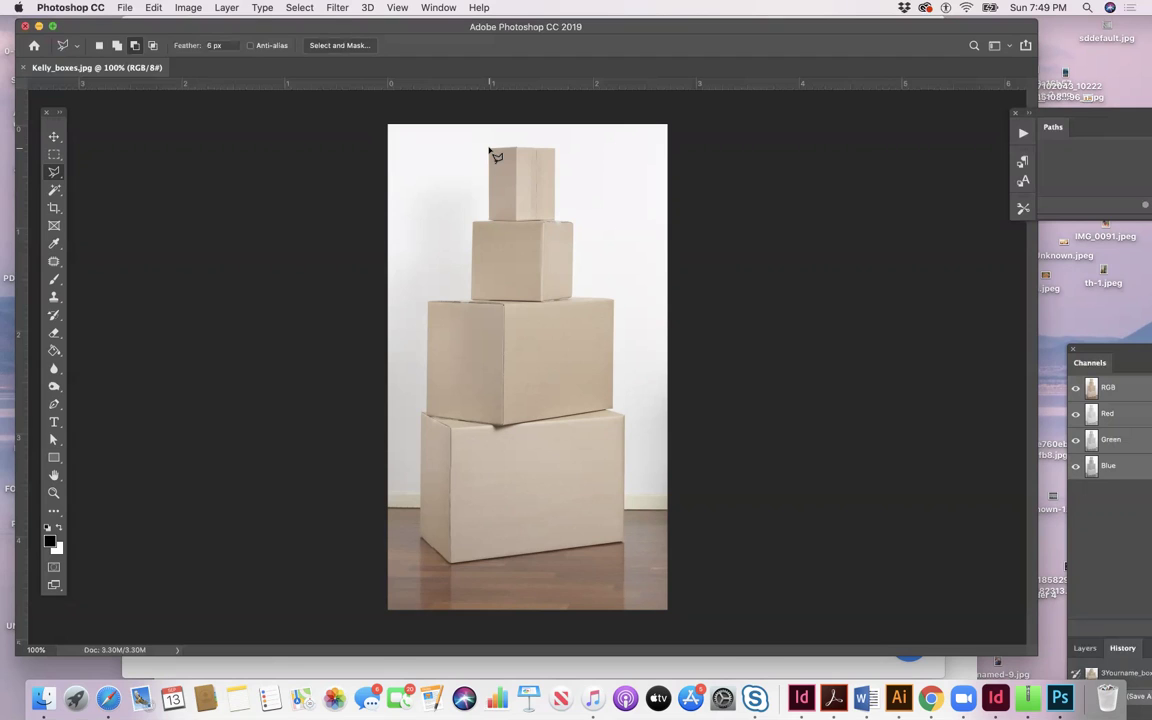
click(553, 149)
click(554, 221)
click(572, 224)
click(572, 298)
click(614, 299)
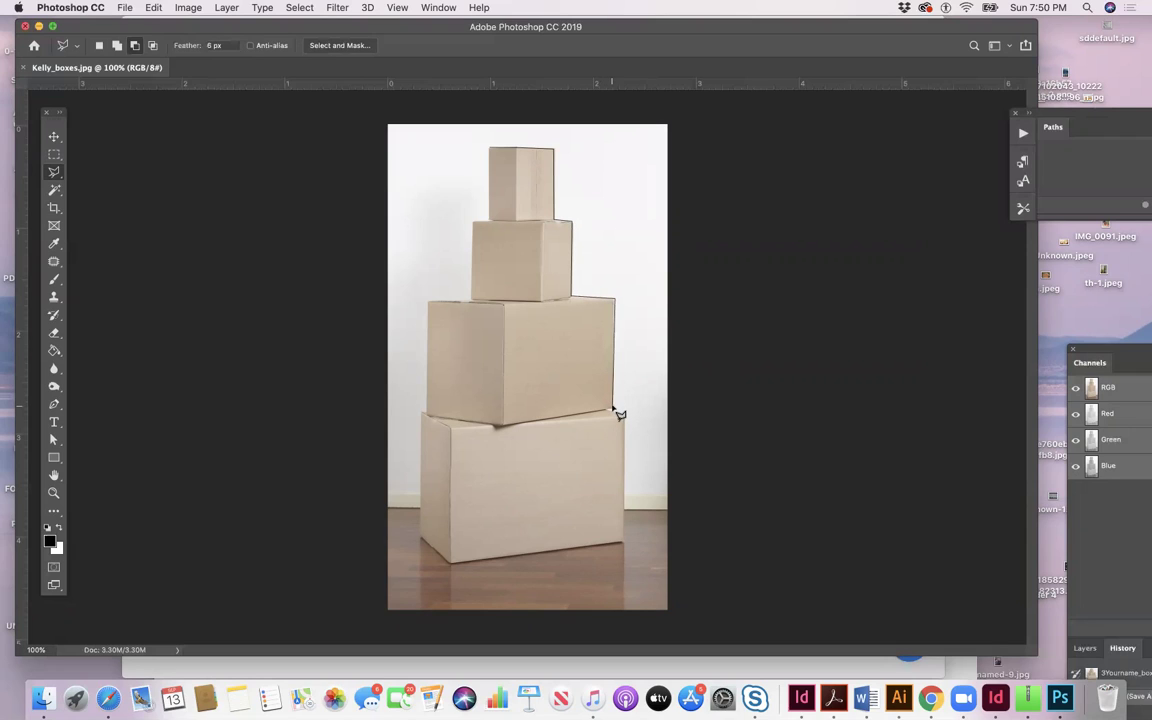
click(613, 410)
click(624, 413)
click(623, 546)
click(450, 563)
click(421, 539)
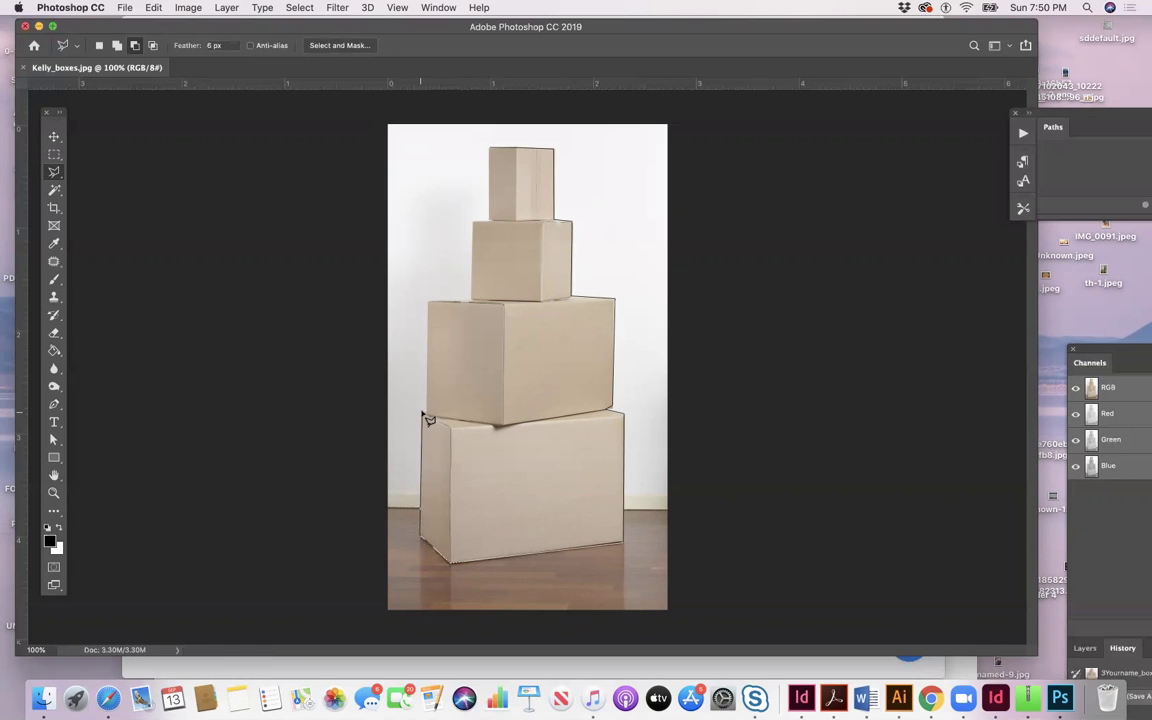
click(421, 412)
click(427, 413)
click(427, 302)
click(471, 301)
click(471, 221)
click(489, 220)
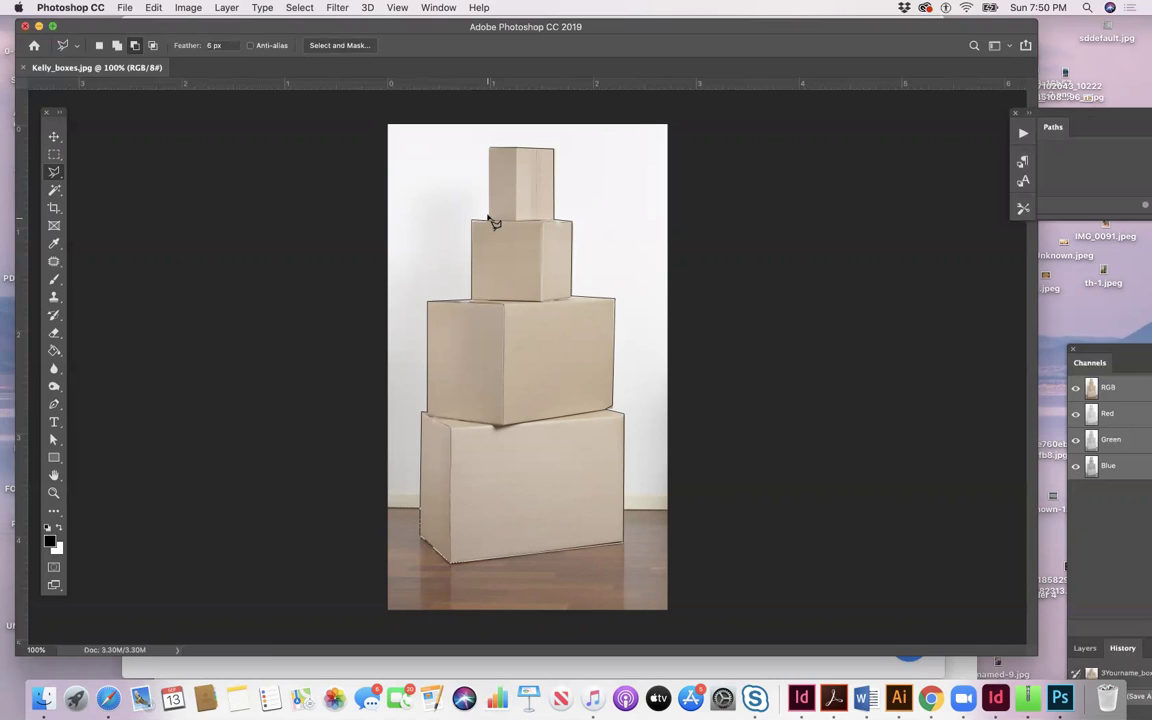
double_click(490, 149)
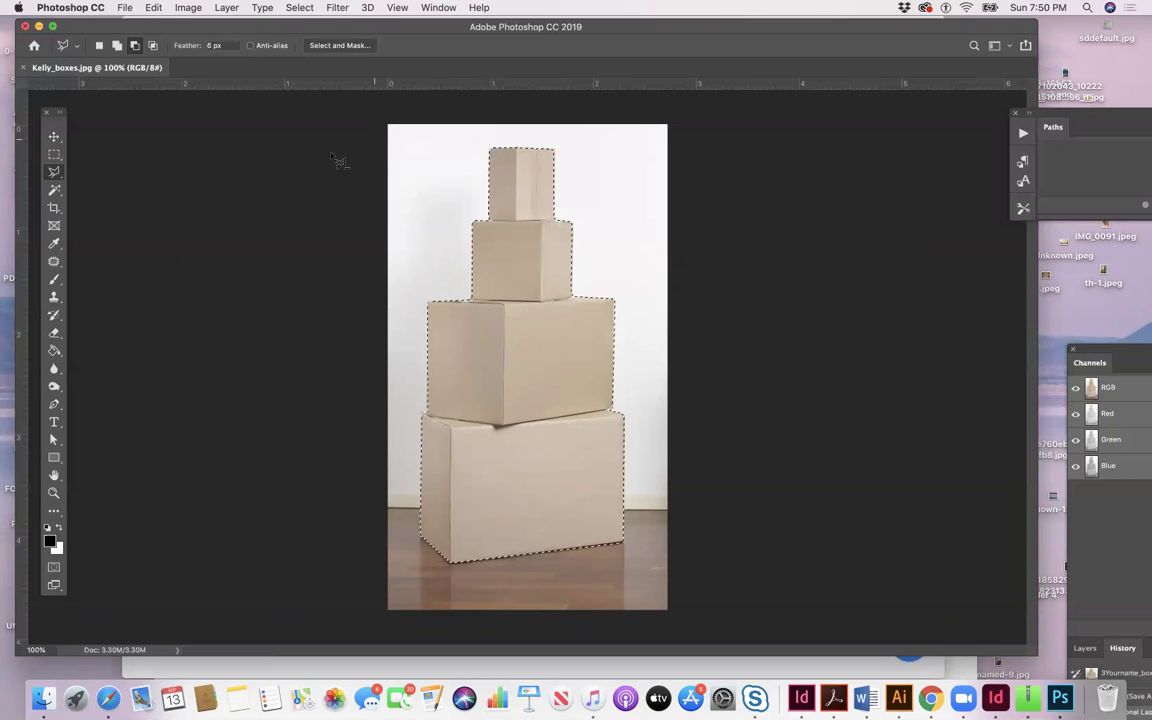
Step: Set the lasso feather to 0 px and save the box selection as a new channel named boxstack
click(206, 46)
text(0)
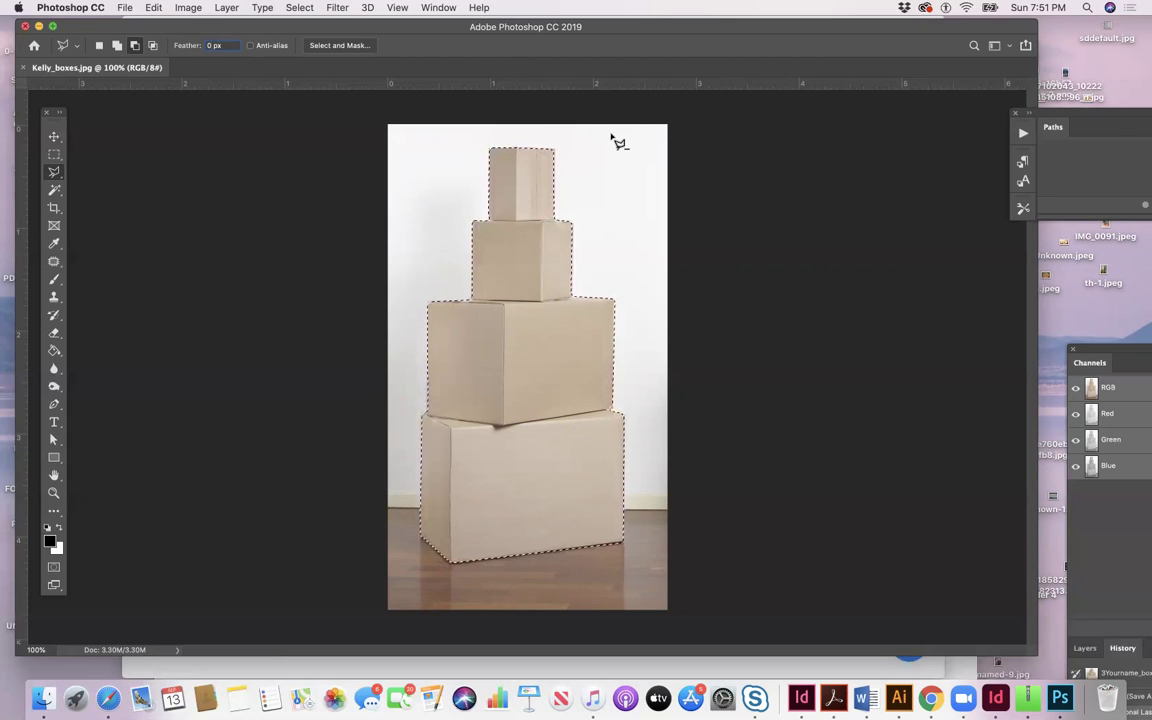
click(300, 8)
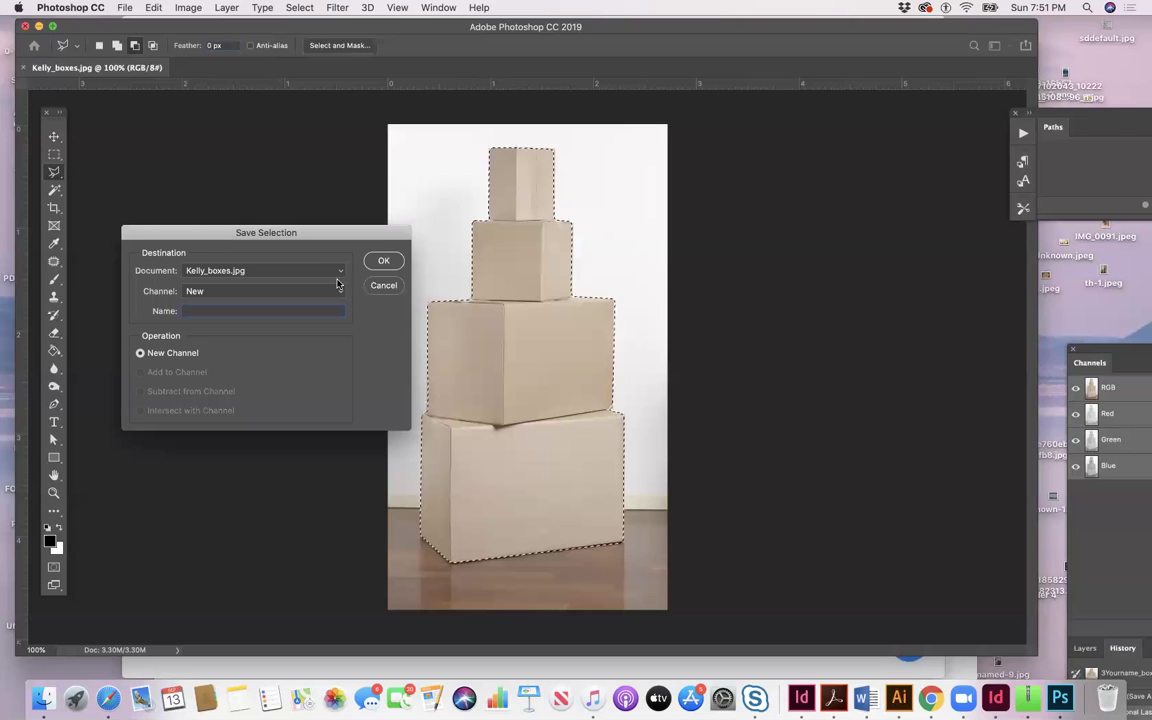
drag(293, 232, 865, 210)
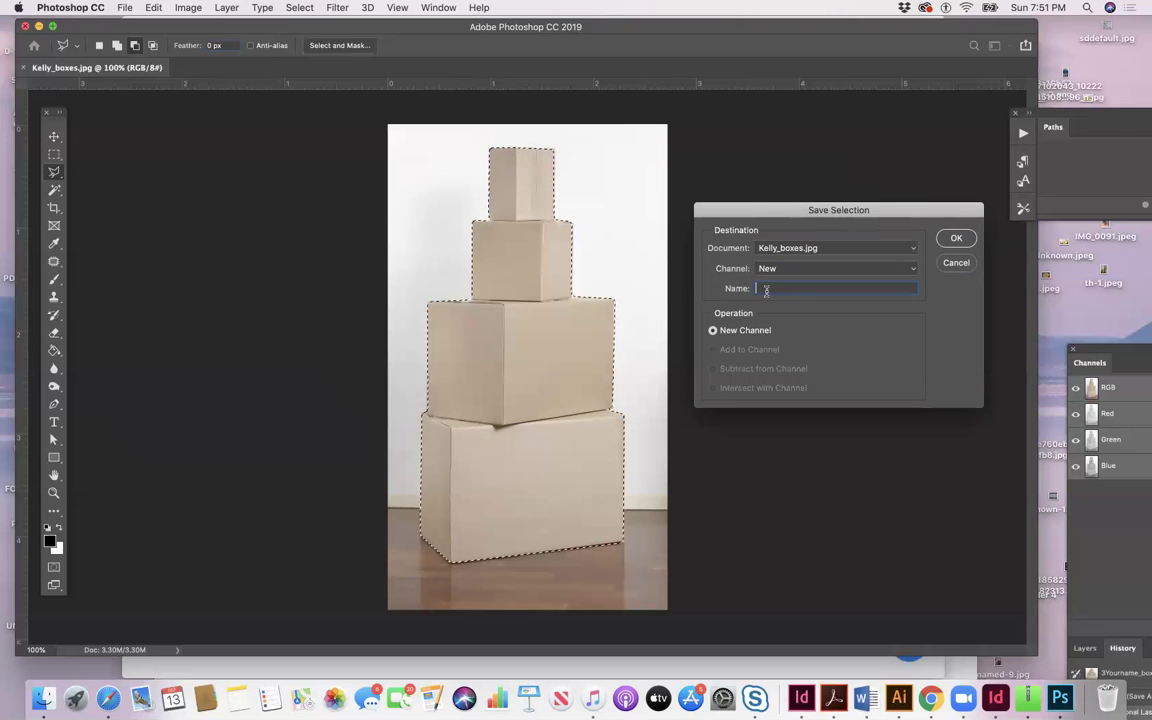
text(boxstack)
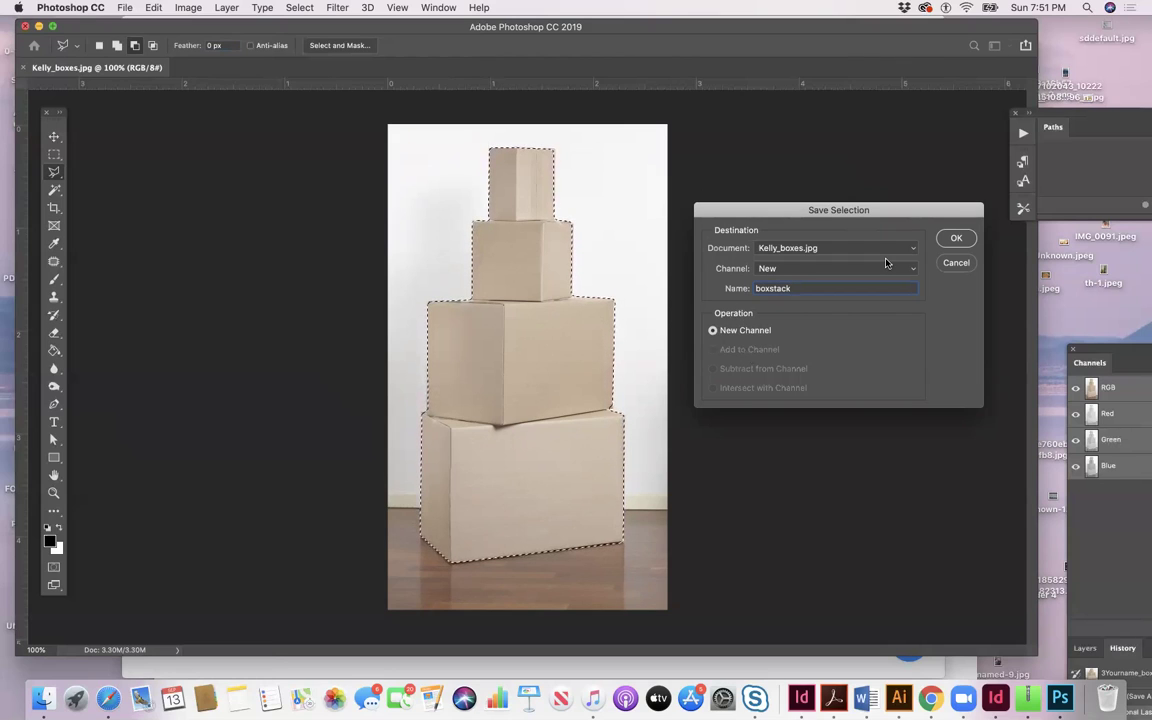
click(957, 240)
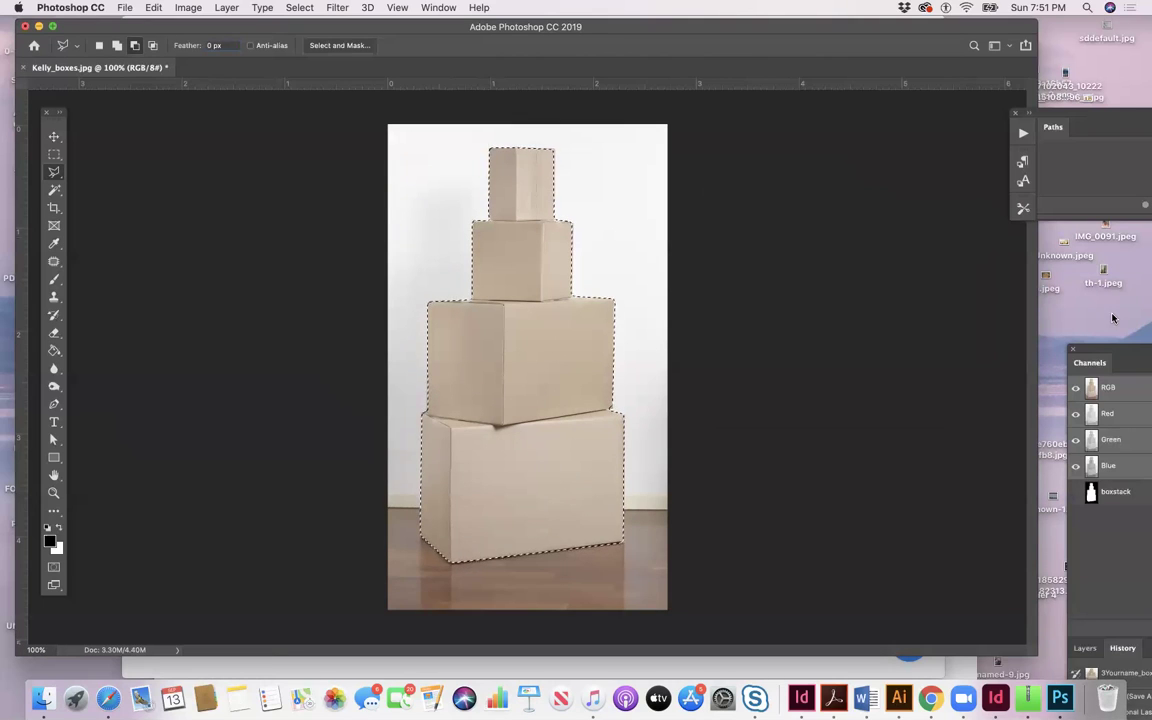
Step: Inspect the boxstack channel by showing its mask overlay on the image and hiding it again
drag(1131, 363, 767, 223)
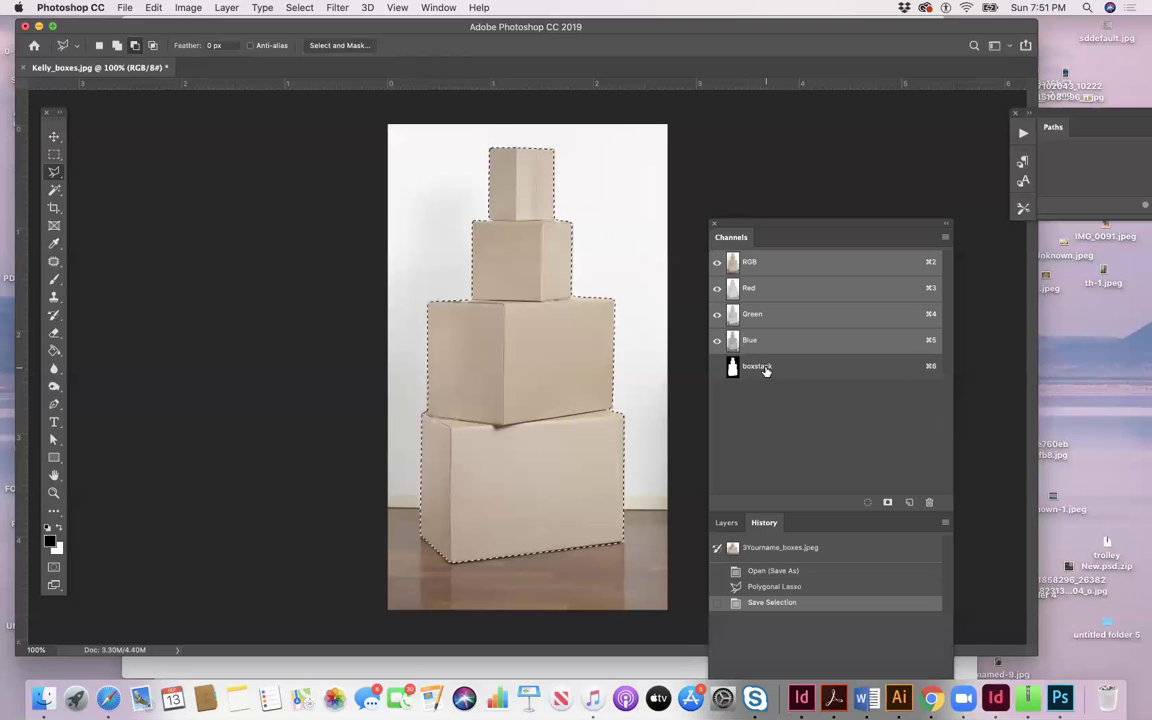
click(717, 368)
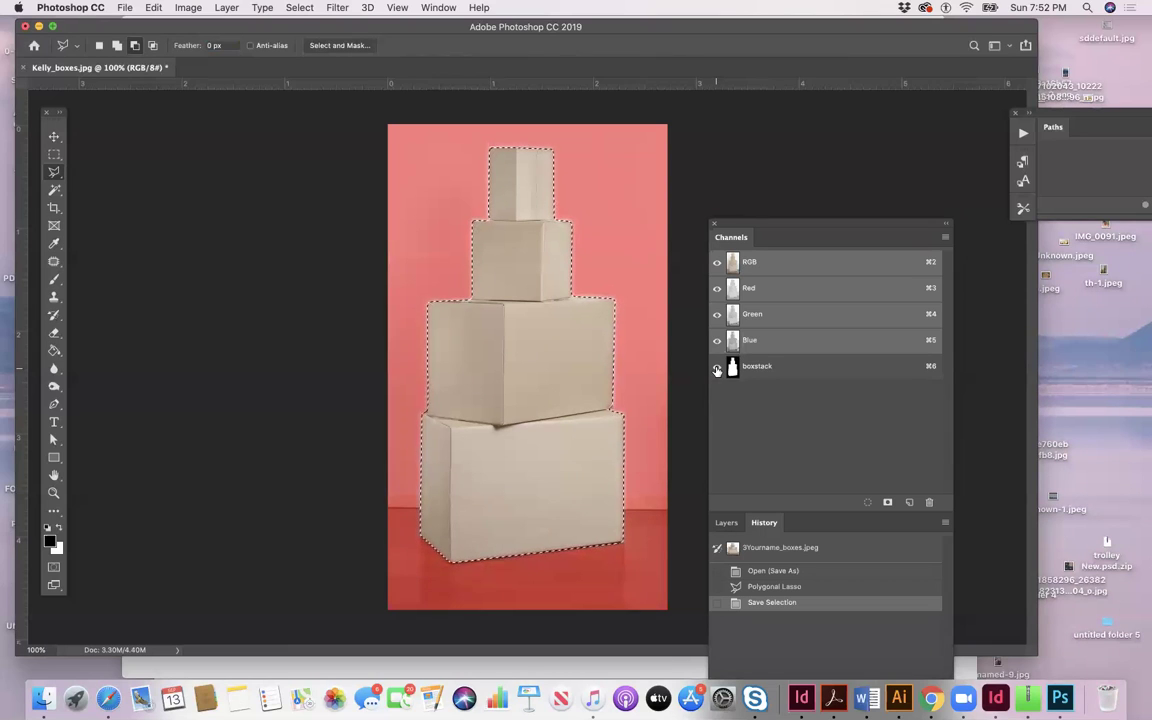
click(717, 369)
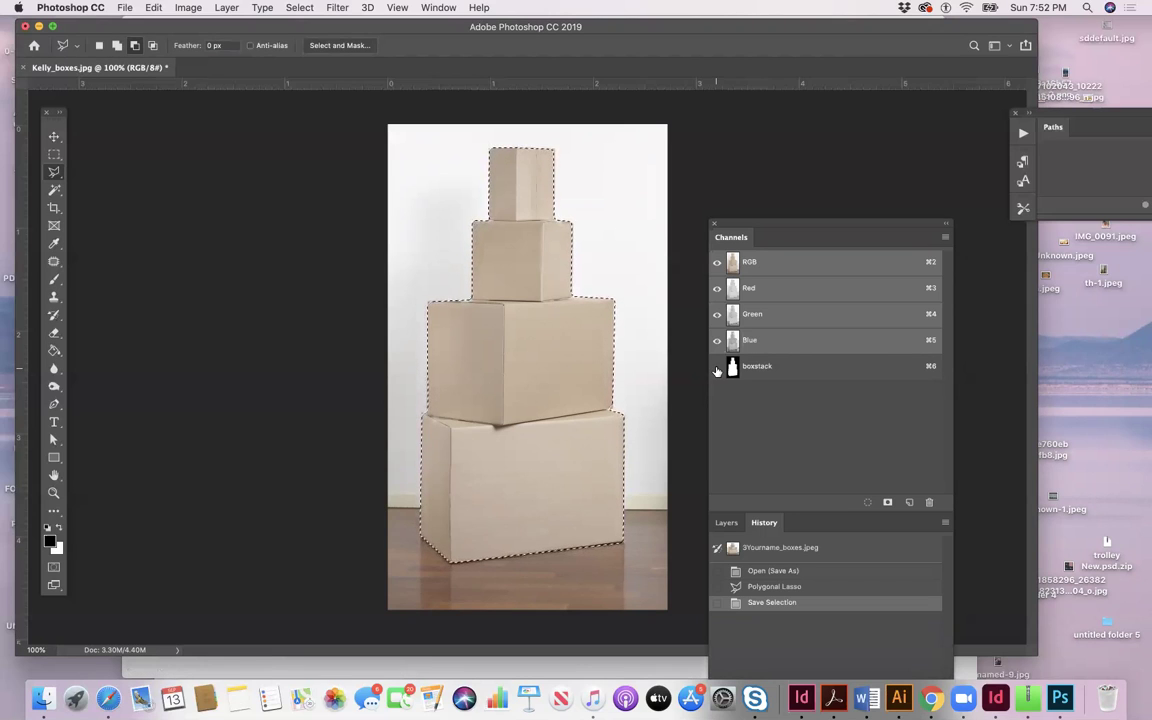
Step: Deselect the boxes and load the saved boxstack channel as a new selection
key(super+d)
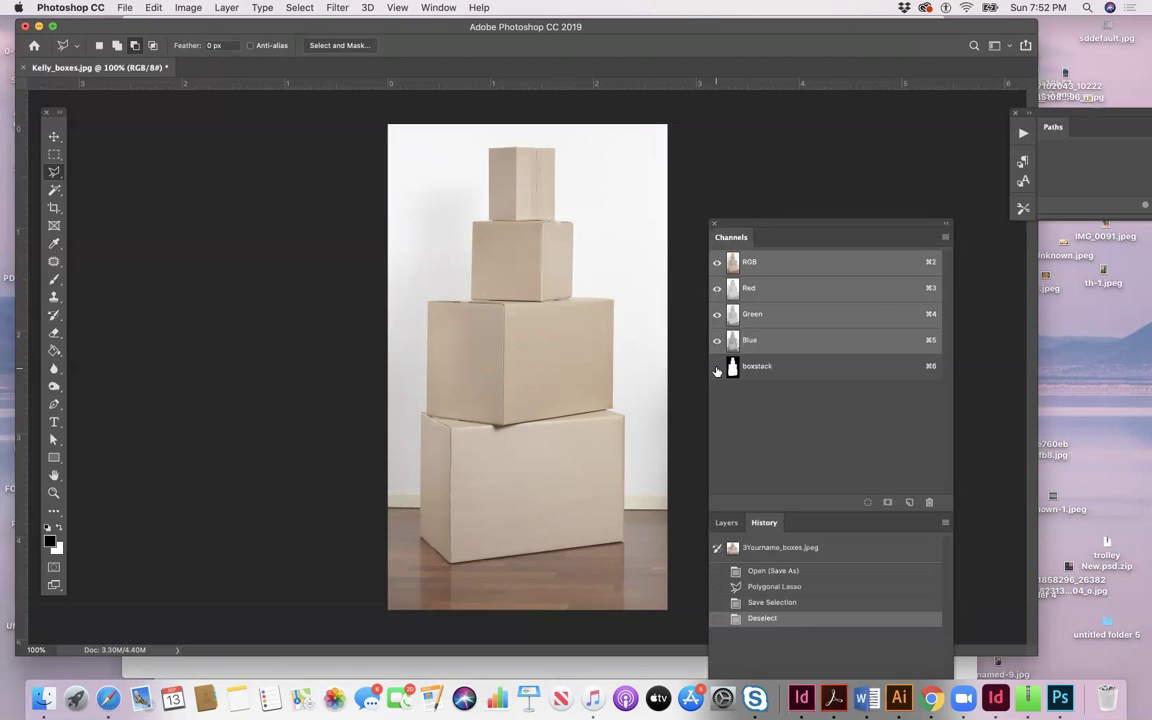
click(299, 8)
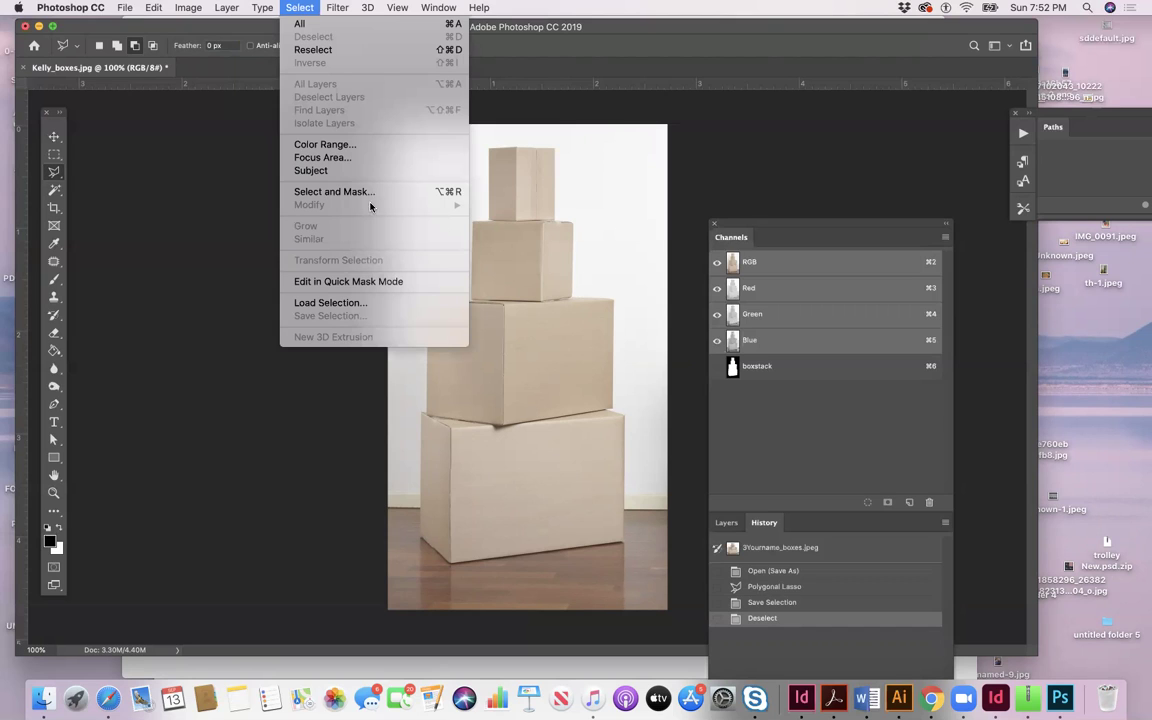
click(375, 302)
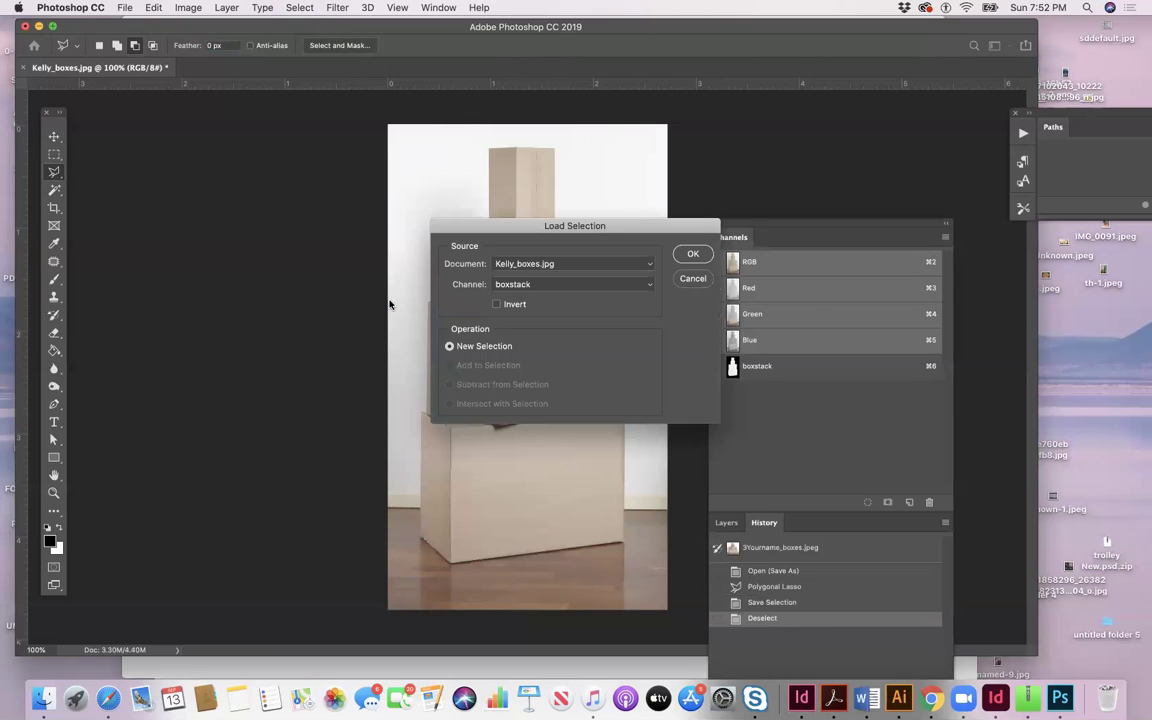
click(692, 256)
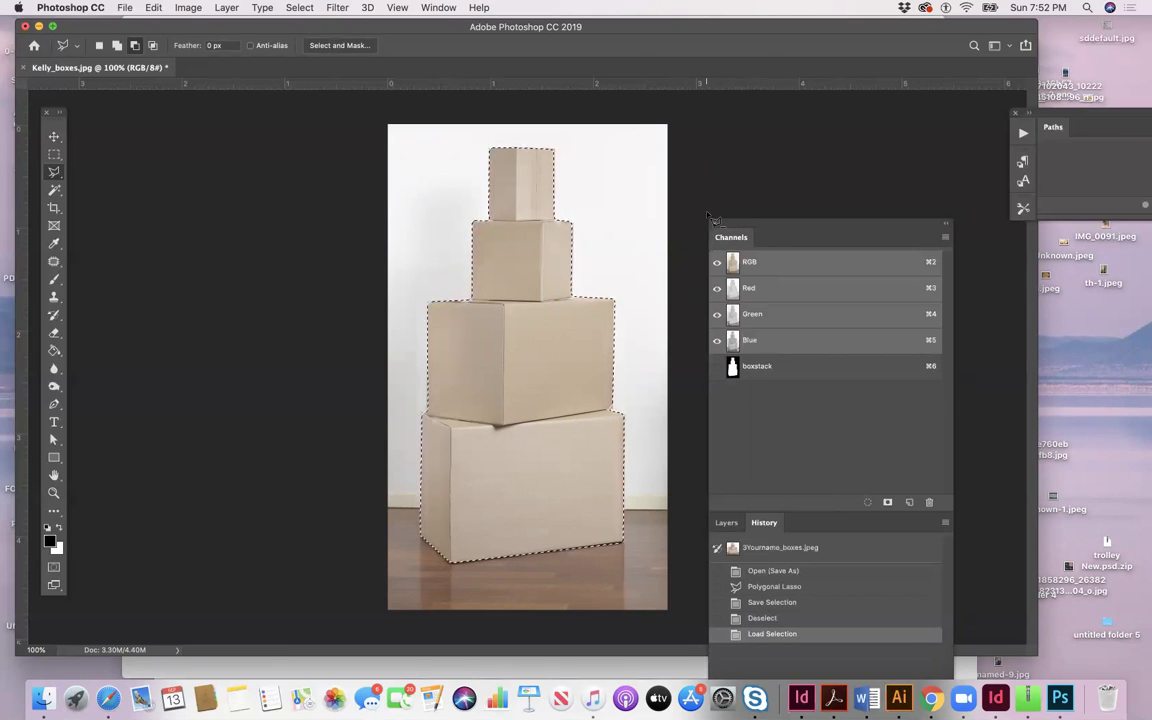
Step: Deselect the boxes and save a Photoshop-format (.psd) copy without alpha channels in the MOODLE folder
drag(728, 224, 694, 132)
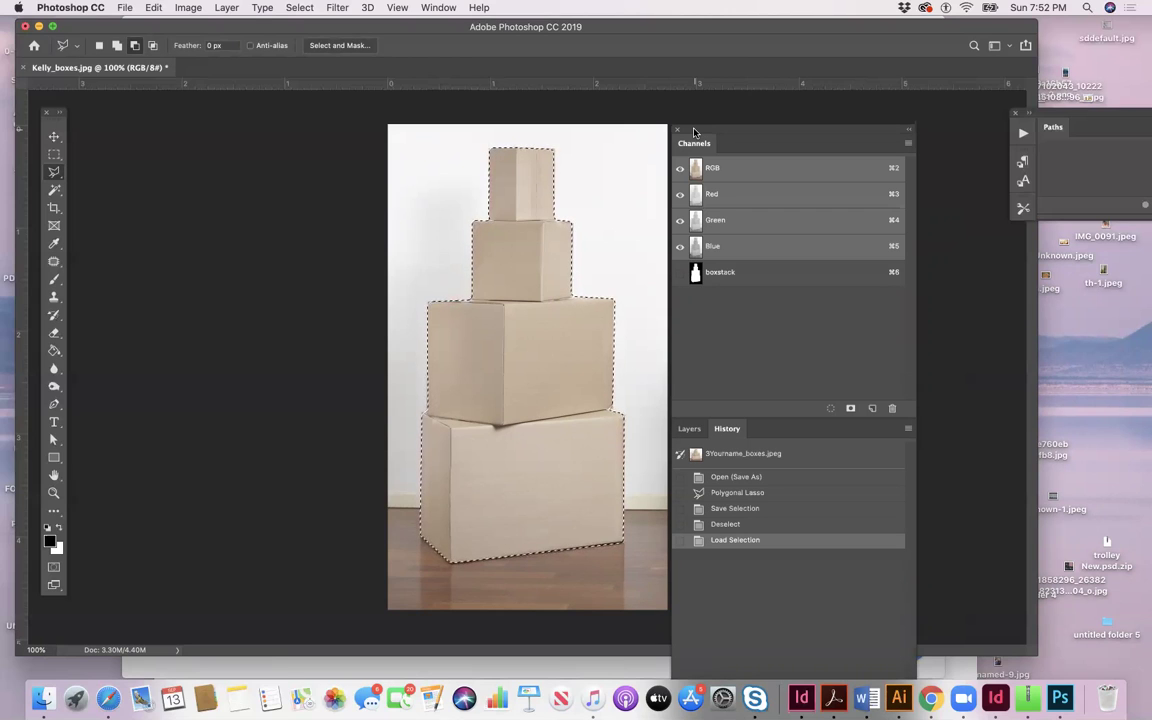
key(cmd+d)
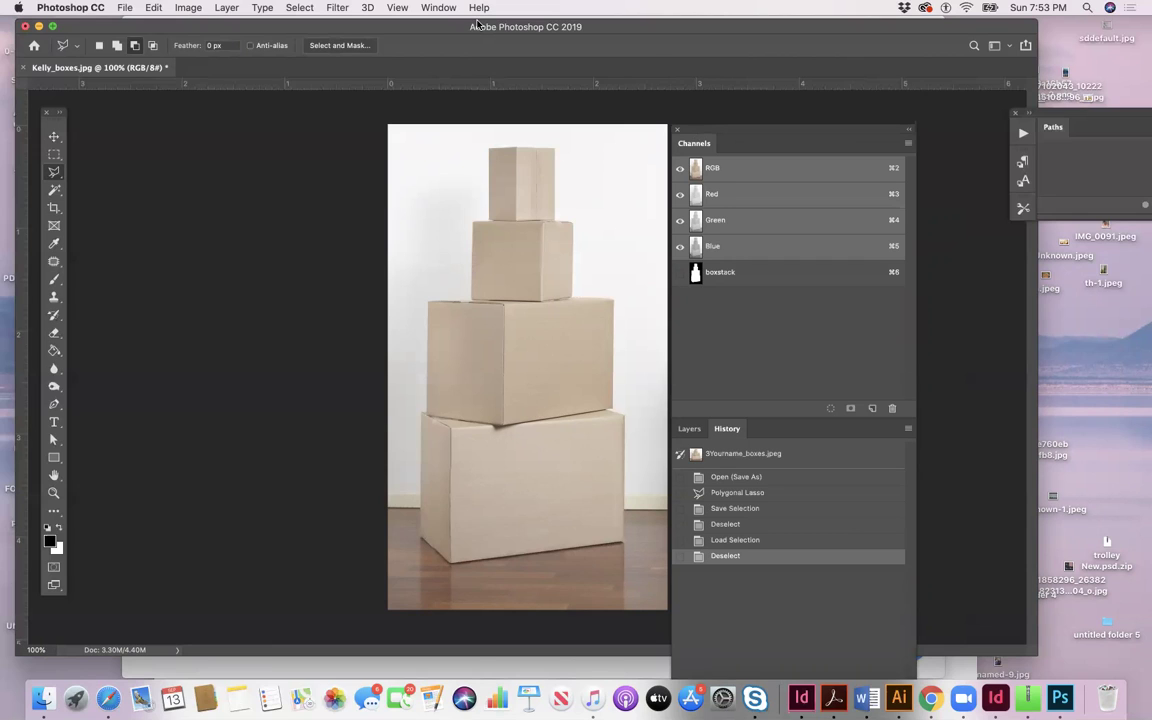
click(124, 8)
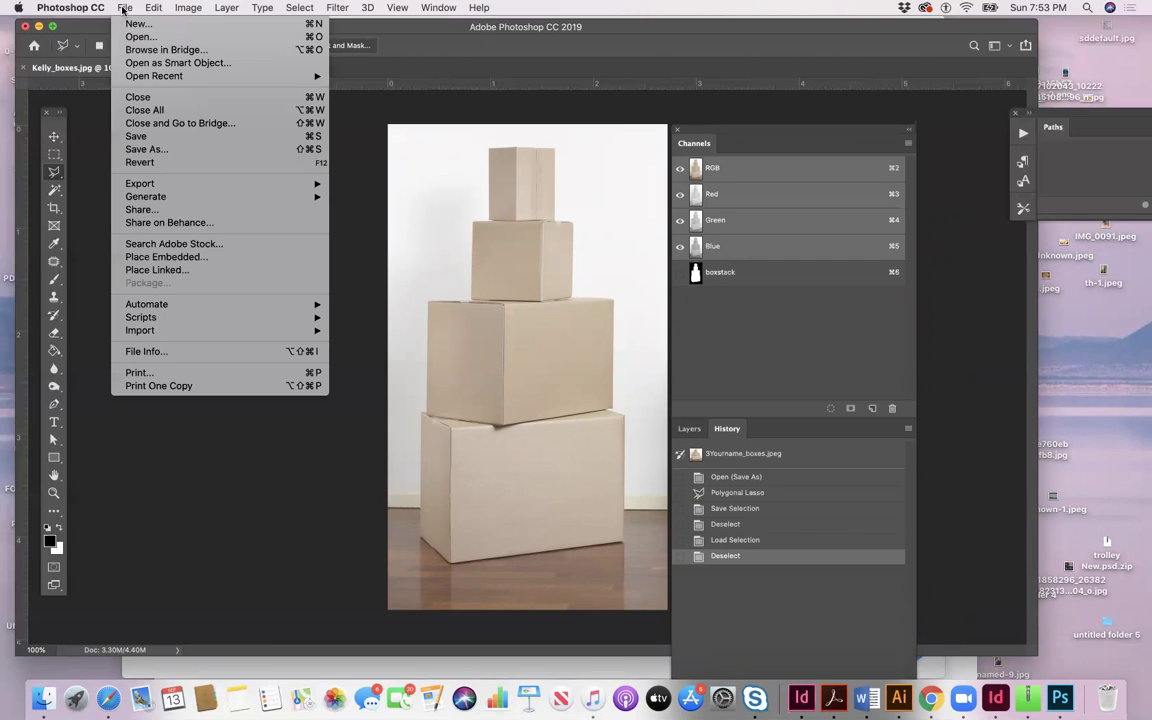
click(136, 136)
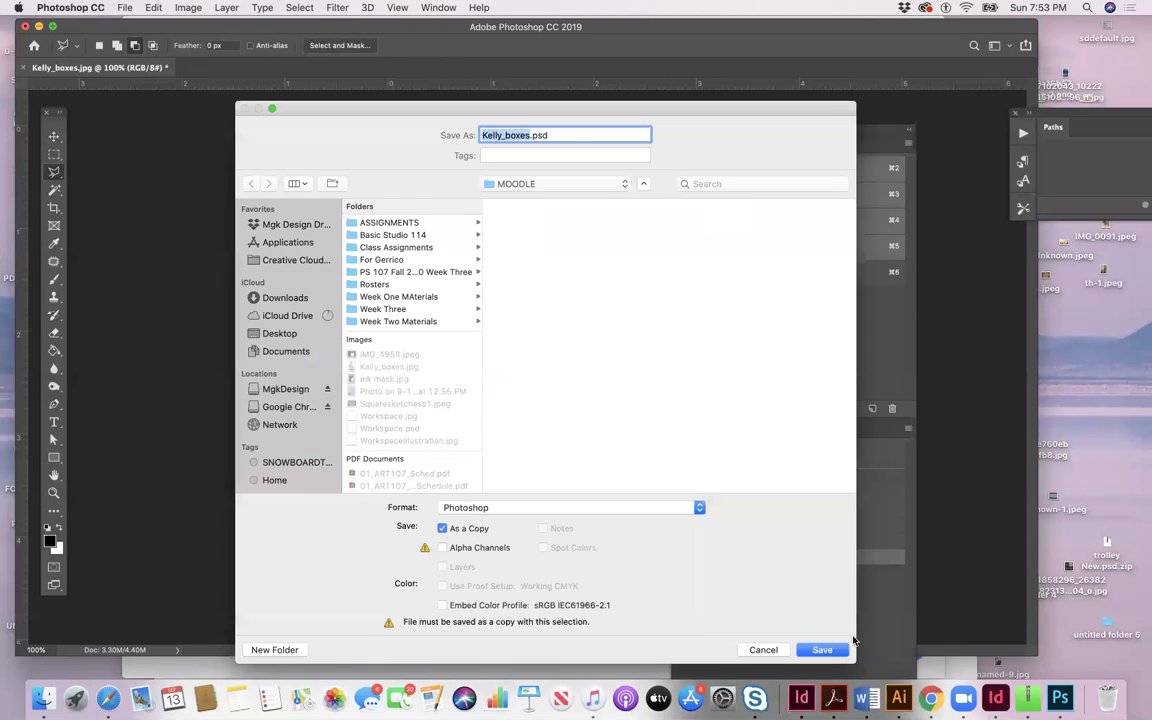
click(821, 650)
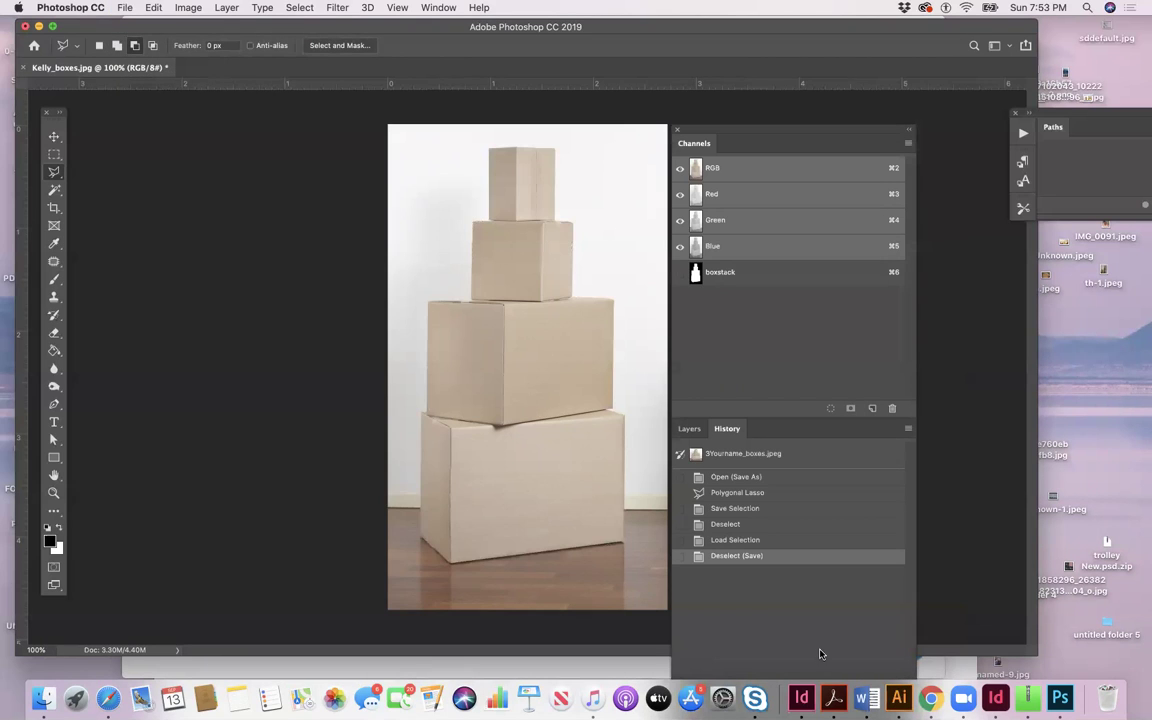